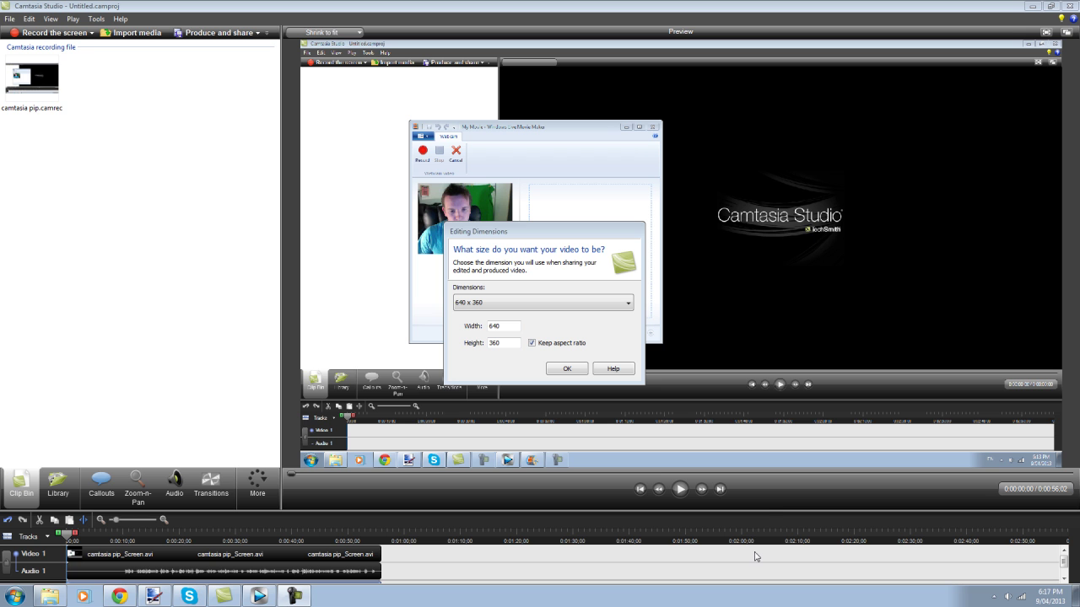
- Choose the 1280 x 720 YouTube & HD preset as the project's editing dimensions
click(526, 308)
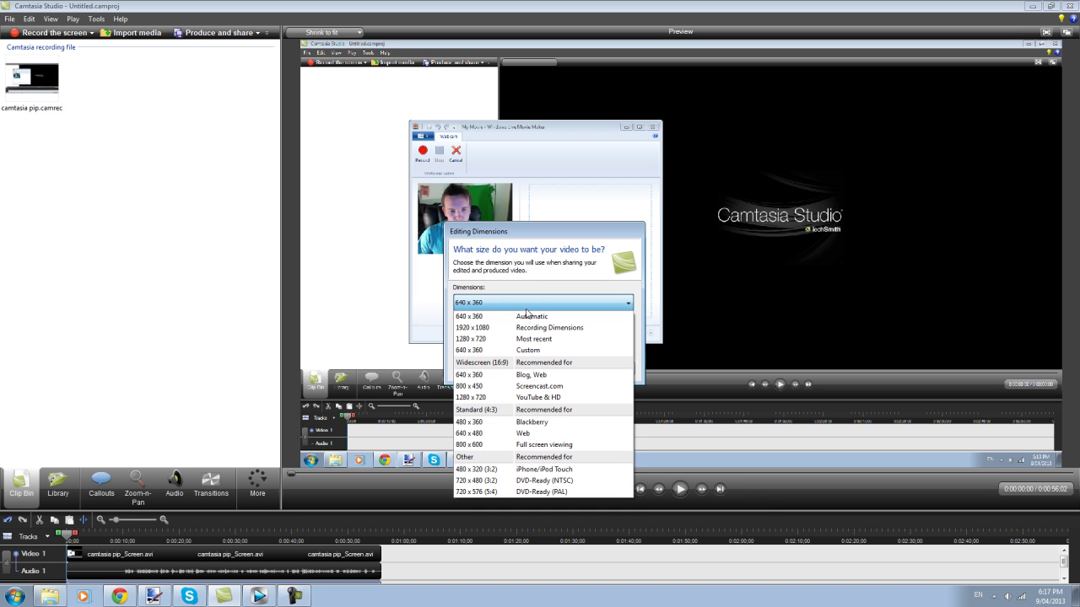
click(532, 400)
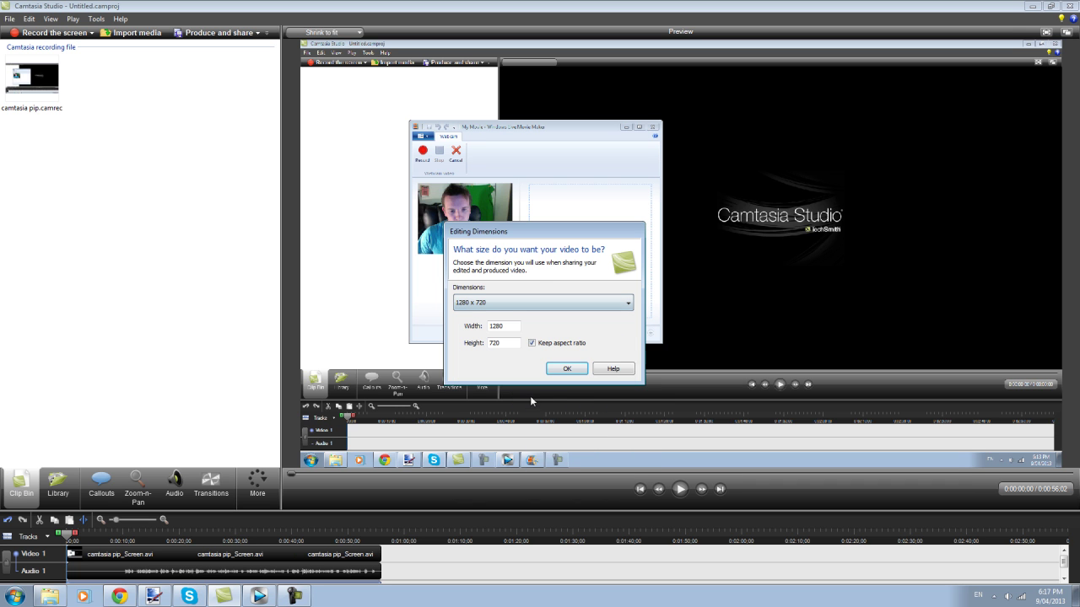
click(564, 369)
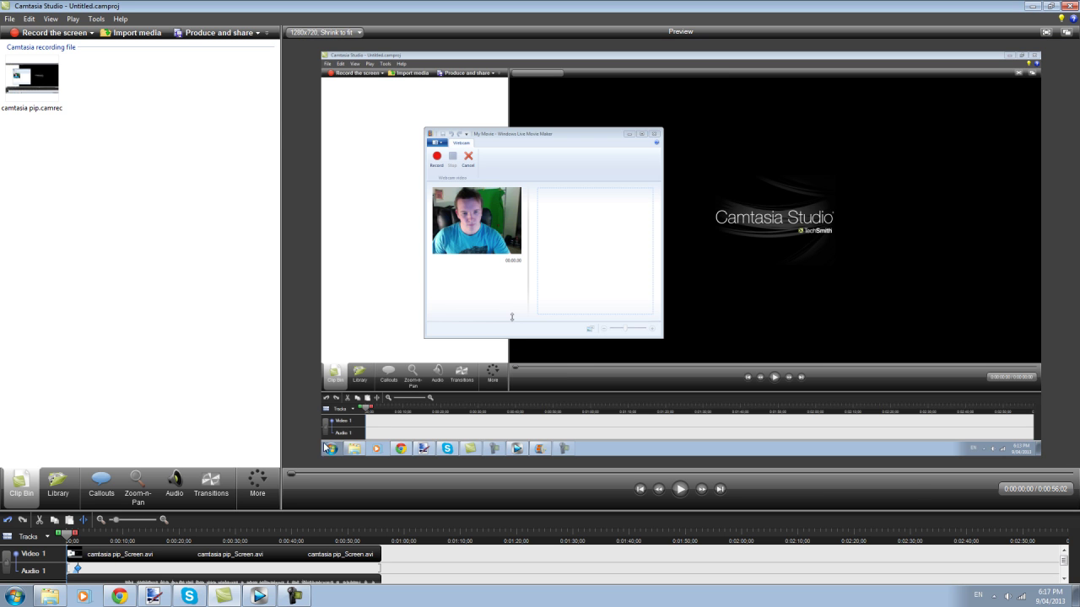
- Add a Zoom-n-Pan keyframe at the start of the recording and open the media import dialog
click(145, 488)
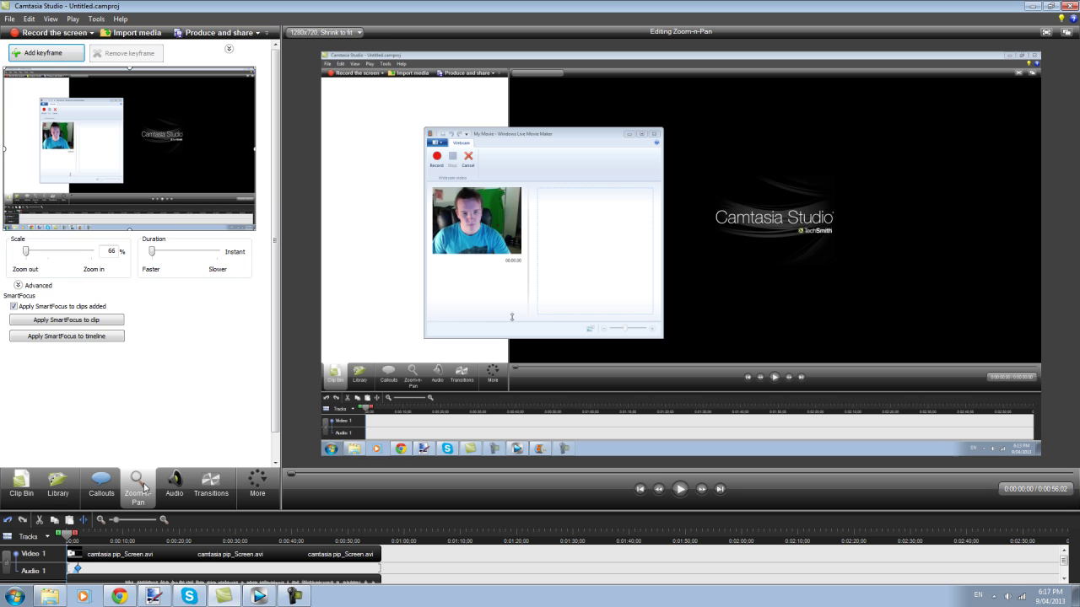
click(183, 197)
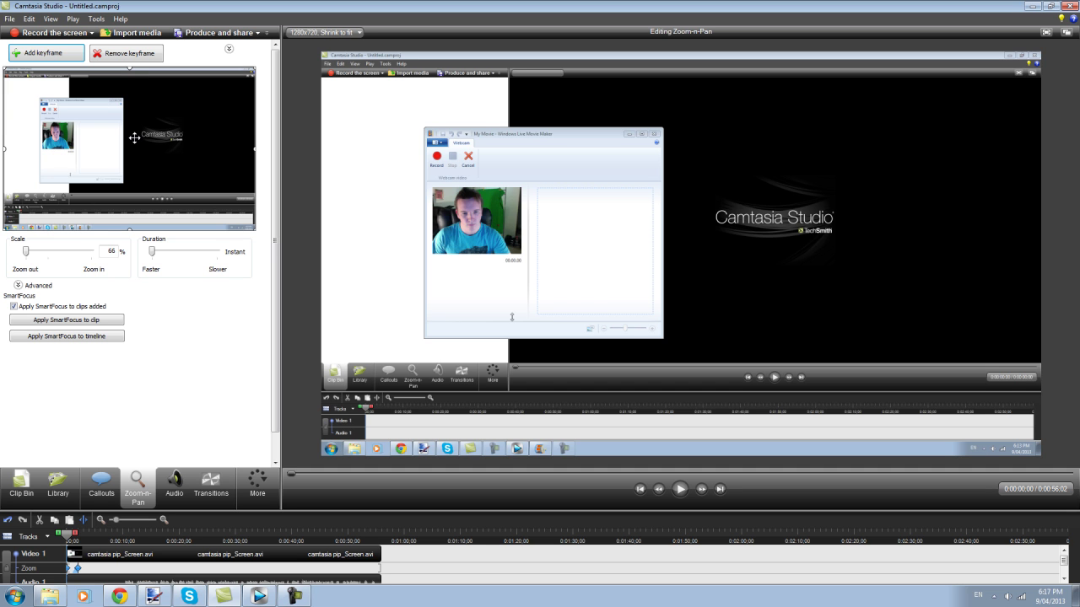
click(131, 32)
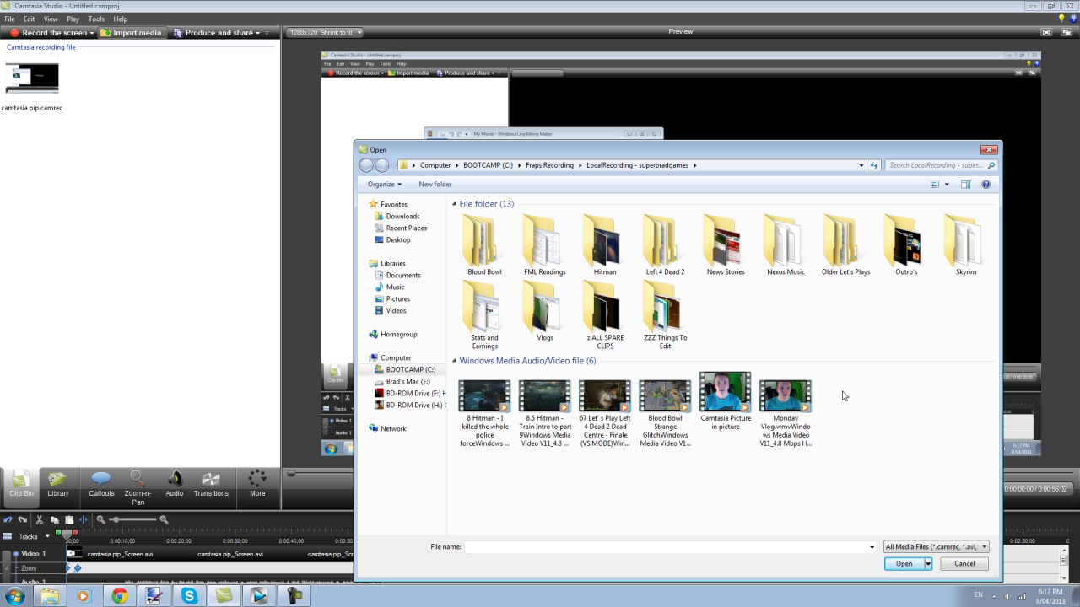
- Import Camtasia Picture in picture.wmv and add it from the Clip Bin as PIP video
click(724, 398)
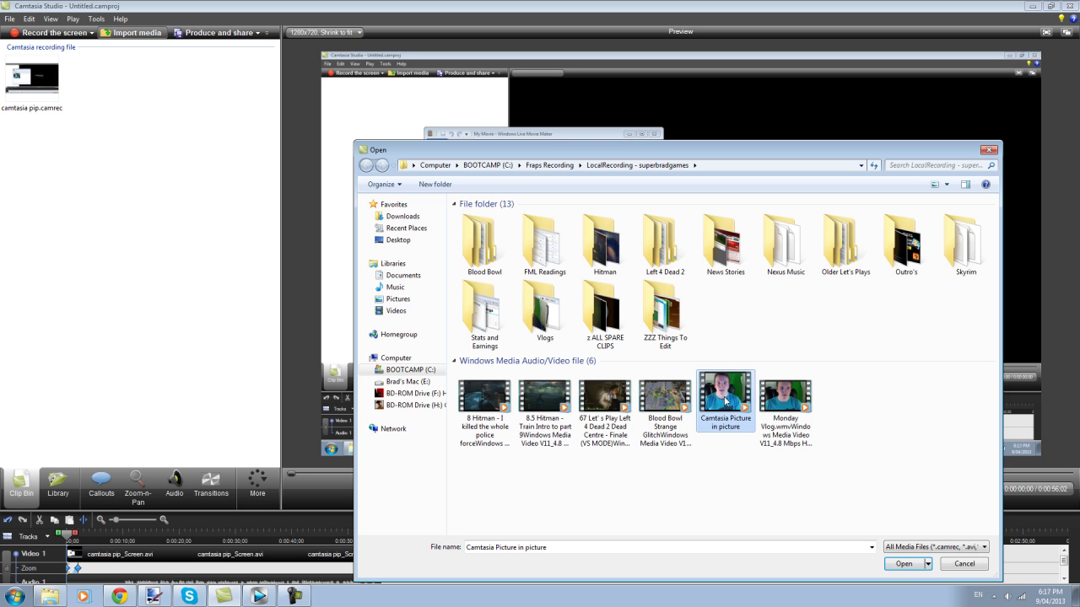
click(904, 564)
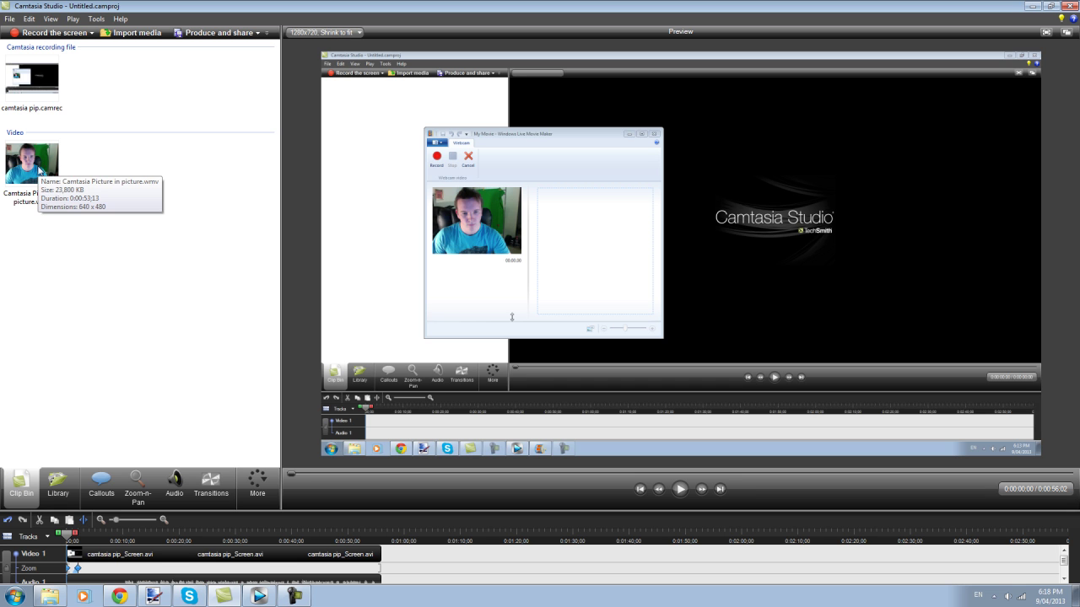
right_click(38, 171)
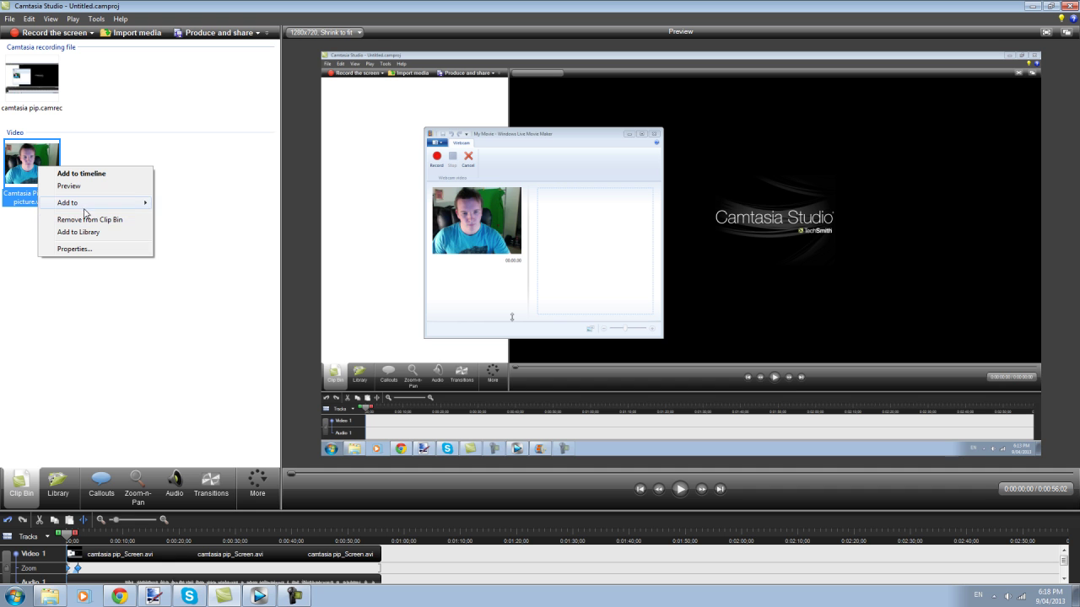
mouse_move(85, 208)
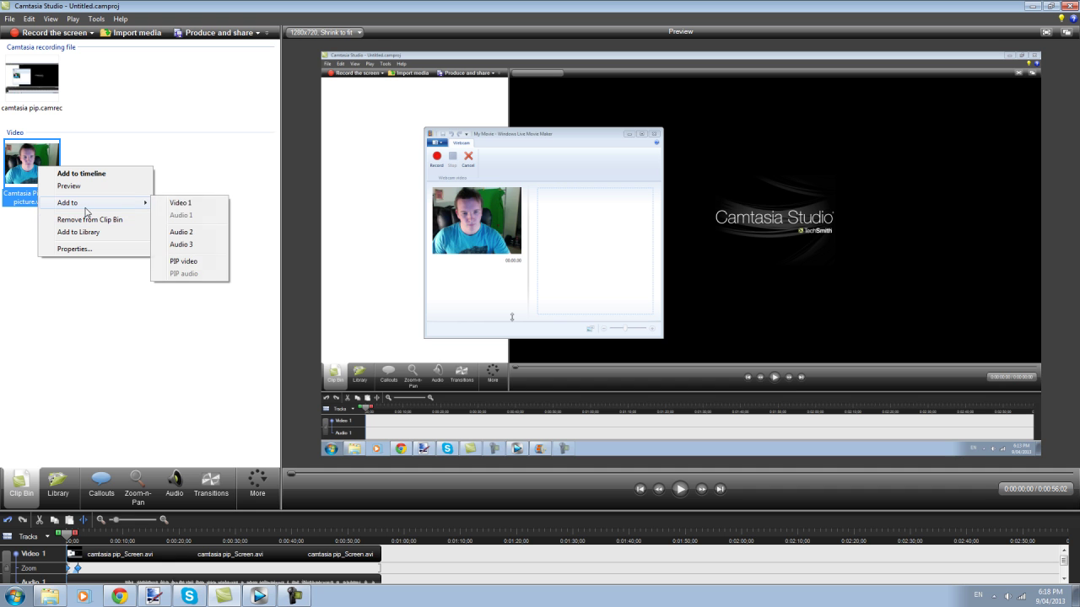
click(192, 261)
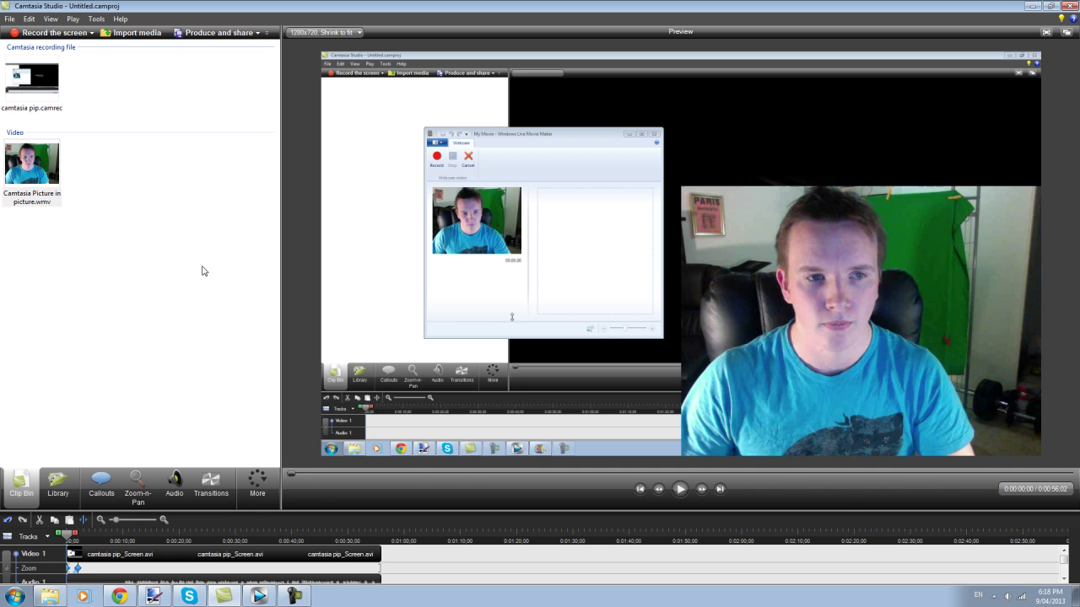
- Resize the webcam overlay to 173 x 130 and place it at X 0, Y 0 in the top-left corner
click(700, 258)
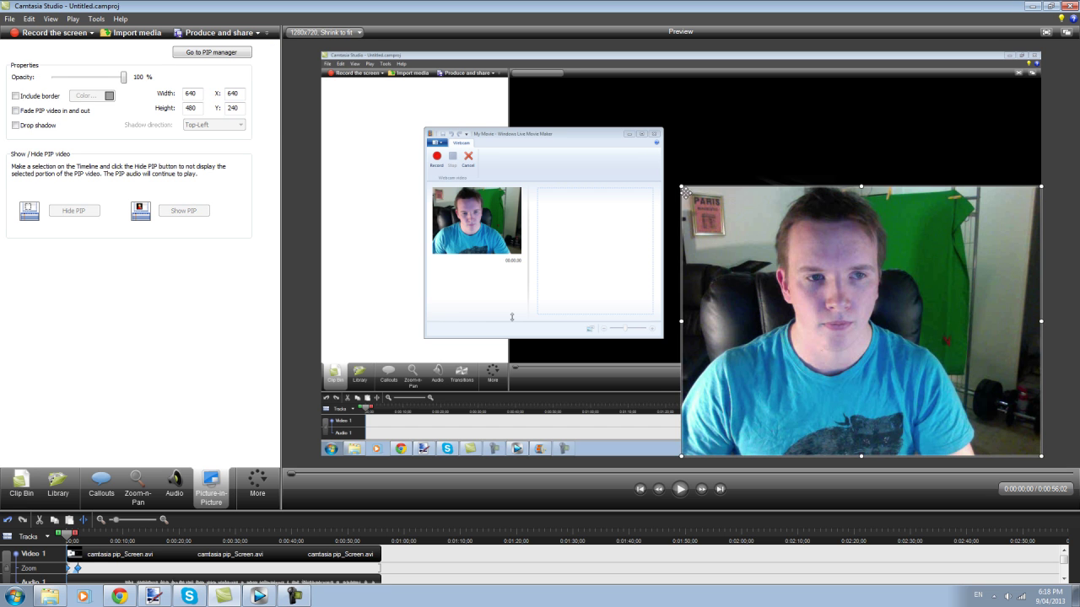
drag(686, 192, 926, 399)
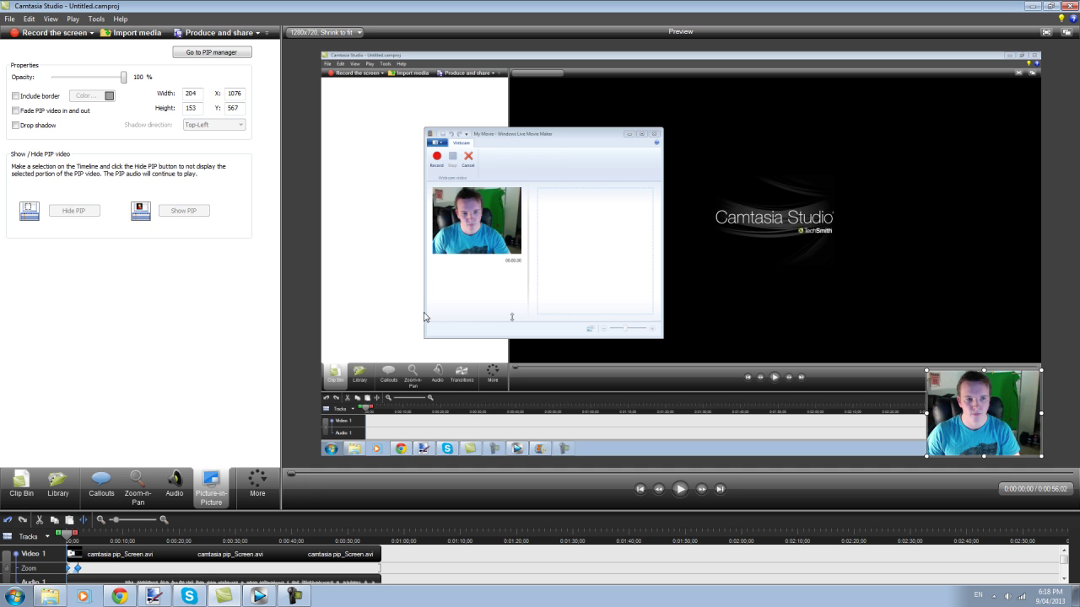
drag(961, 418, 484, 229)
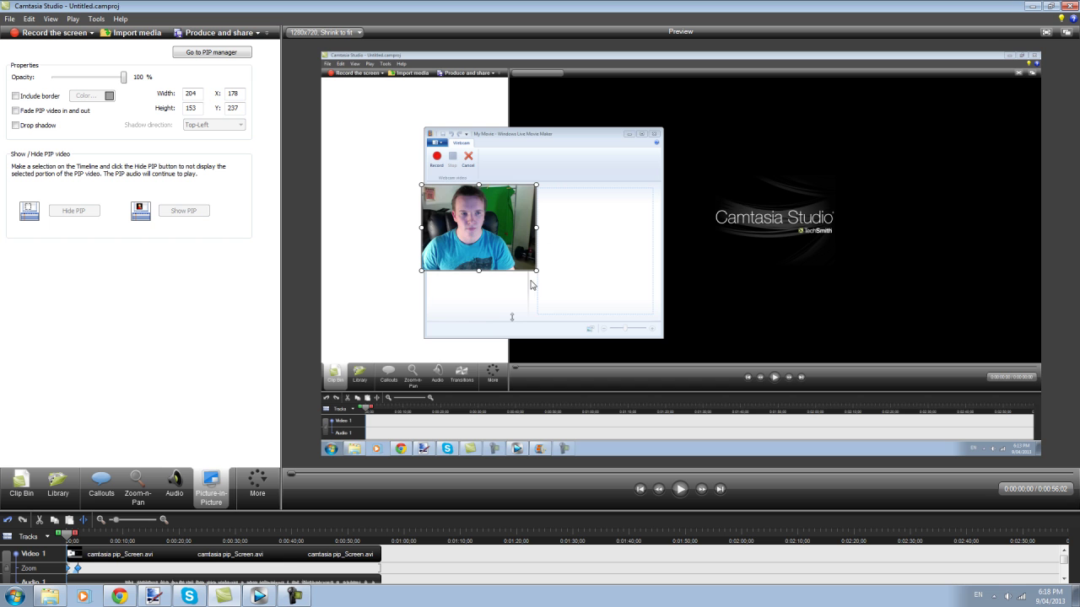
drag(536, 271, 656, 361)
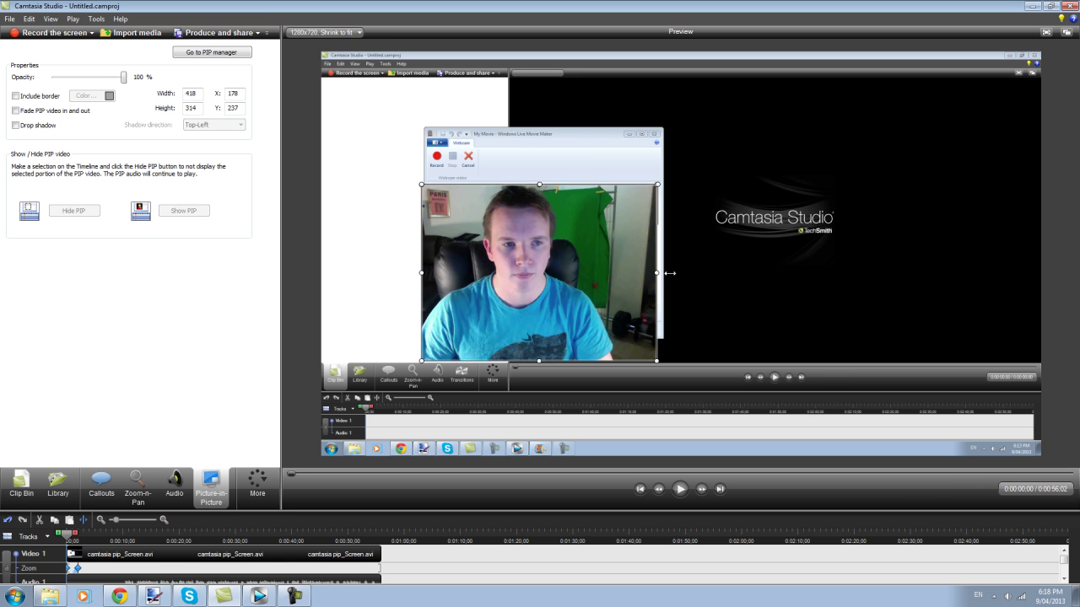
drag(667, 273, 835, 273)
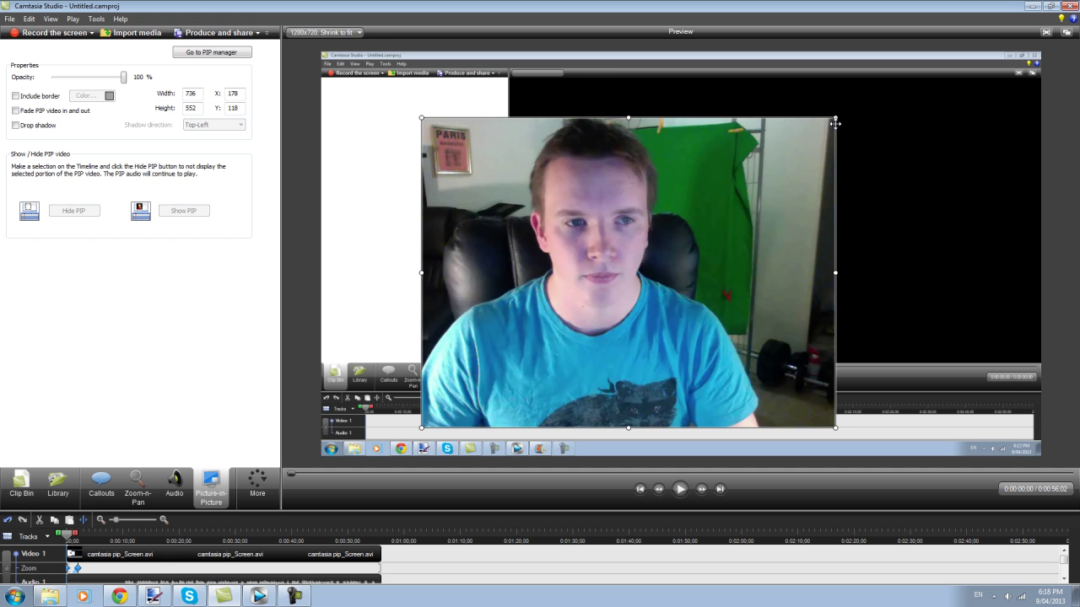
drag(831, 120, 368, 72)
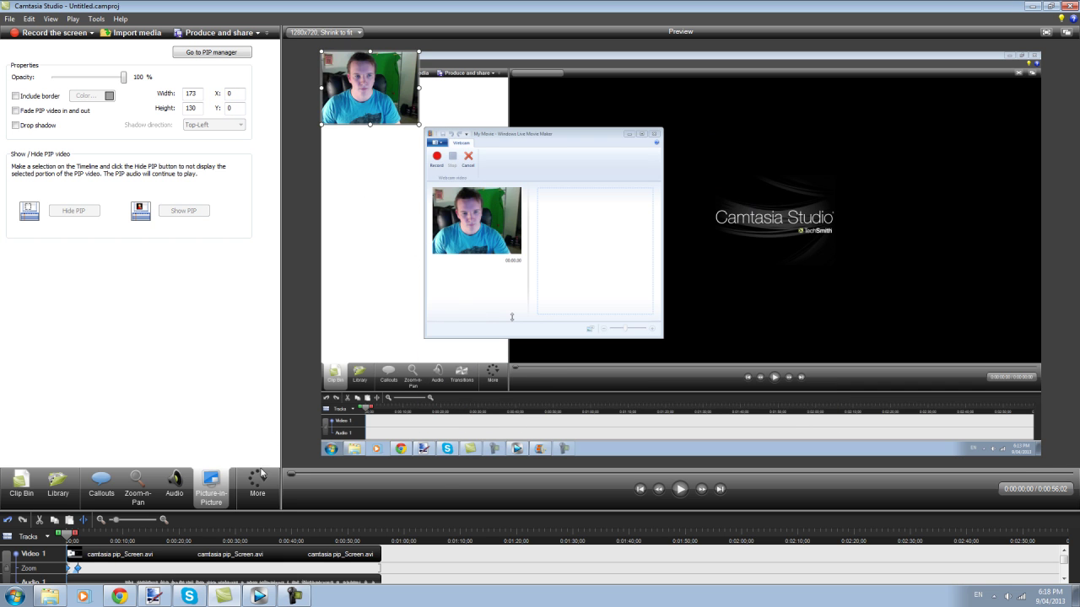
scroll(1064, 562, down, 2)
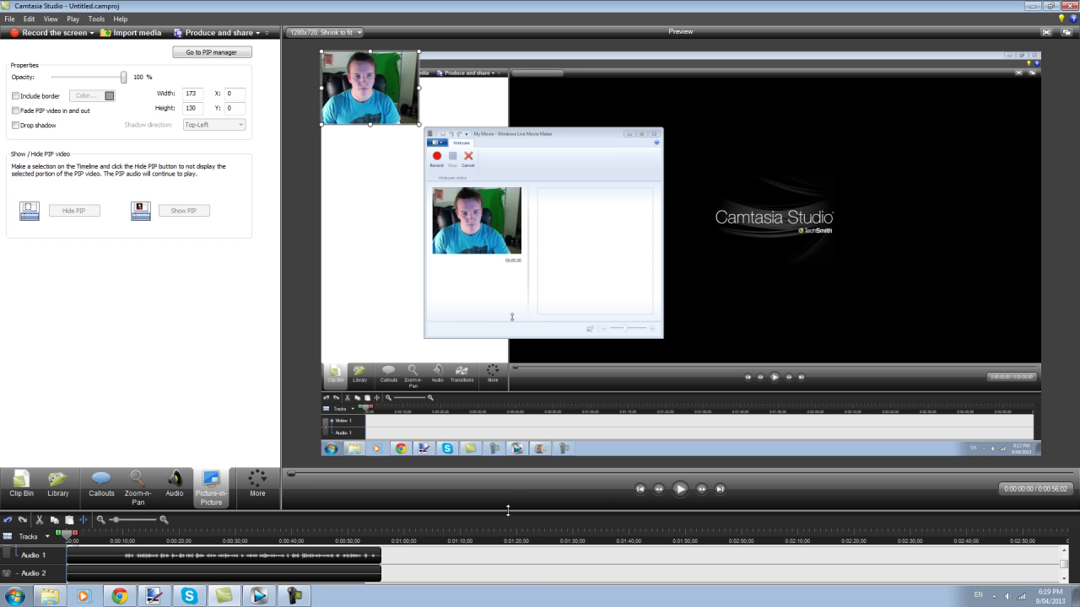
- Delete the extra zoom keyframe from the Zoom track, keeping only the one at the start
drag(506, 510, 514, 390)
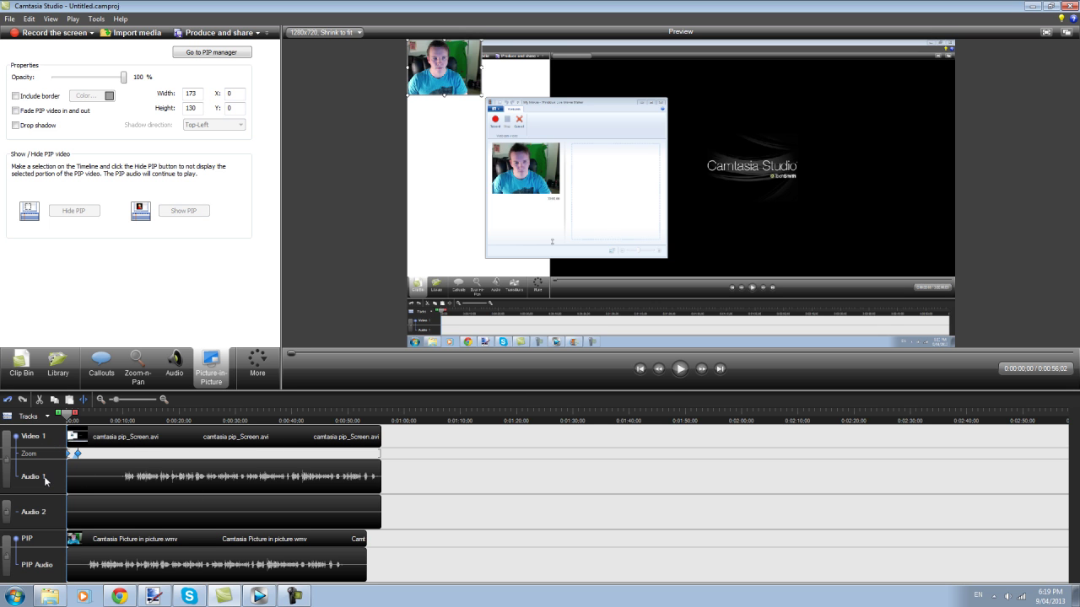
click(81, 457)
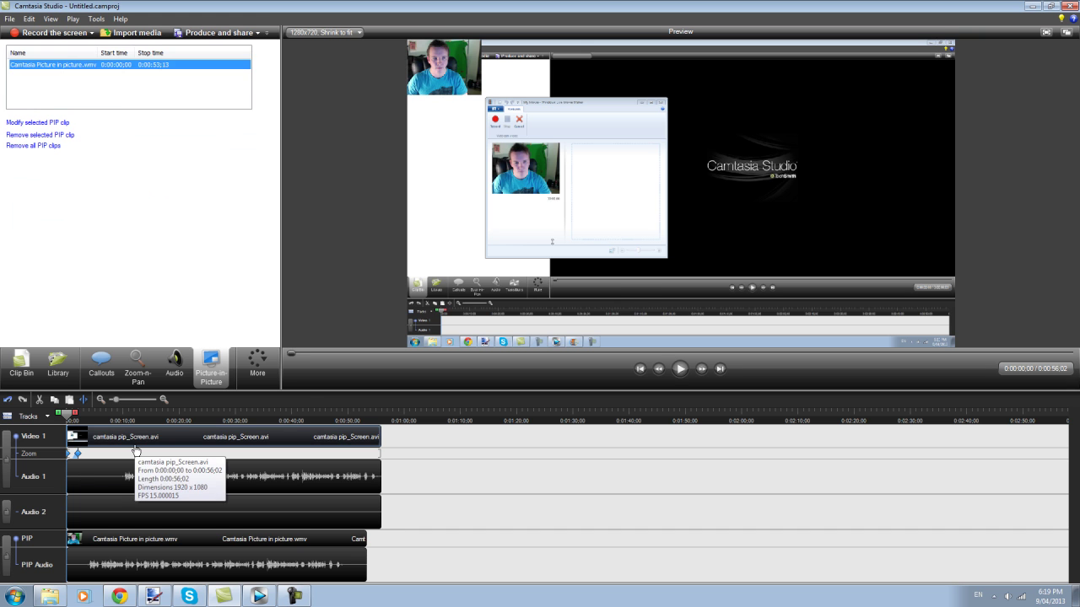
key(Delete)
key(Escape)
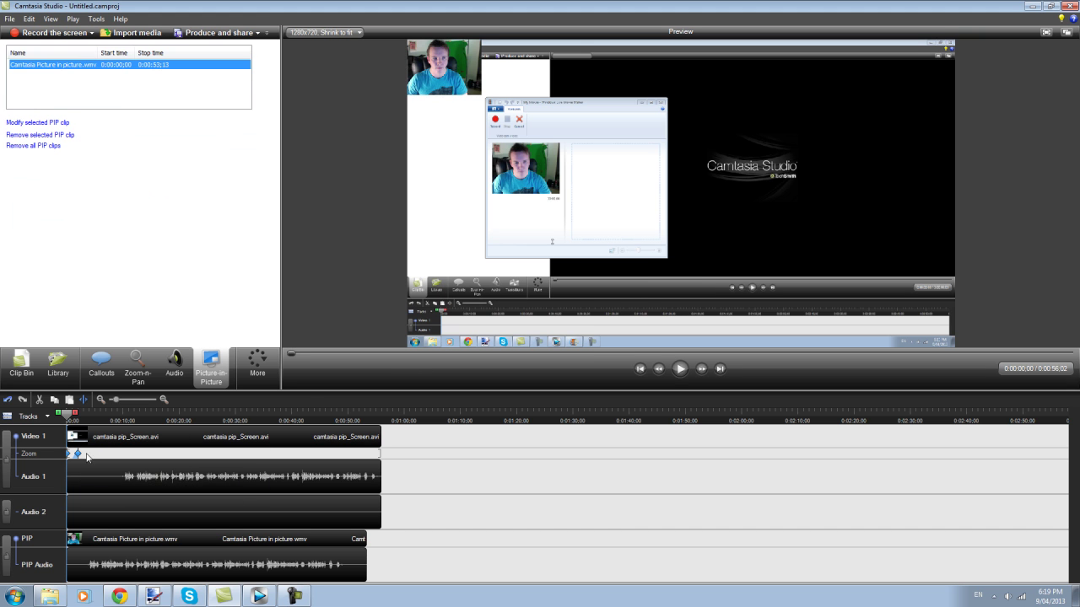
click(79, 454)
key(Delete)
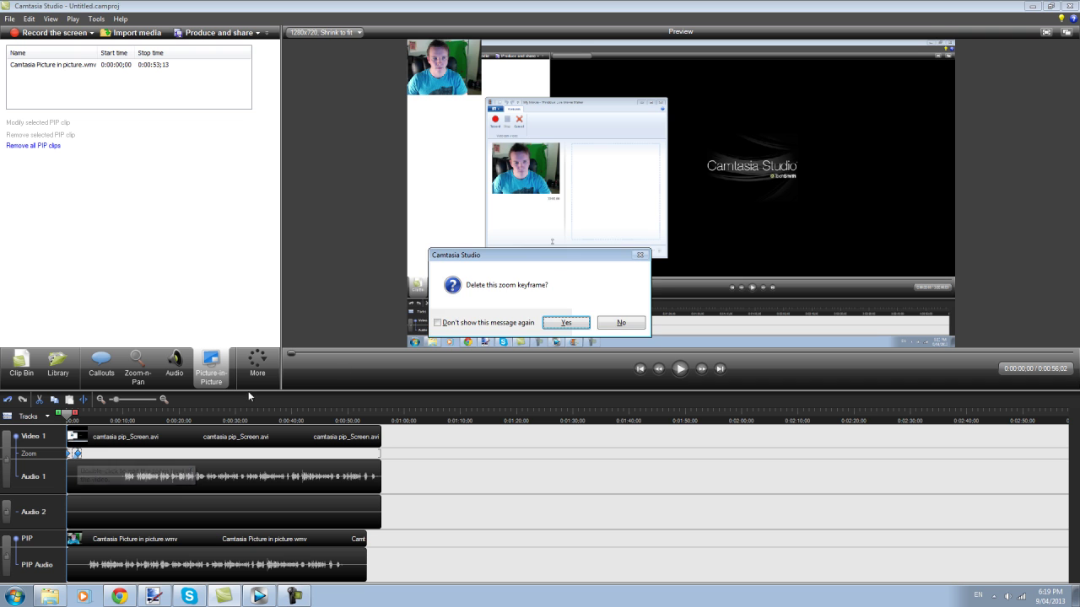
click(550, 324)
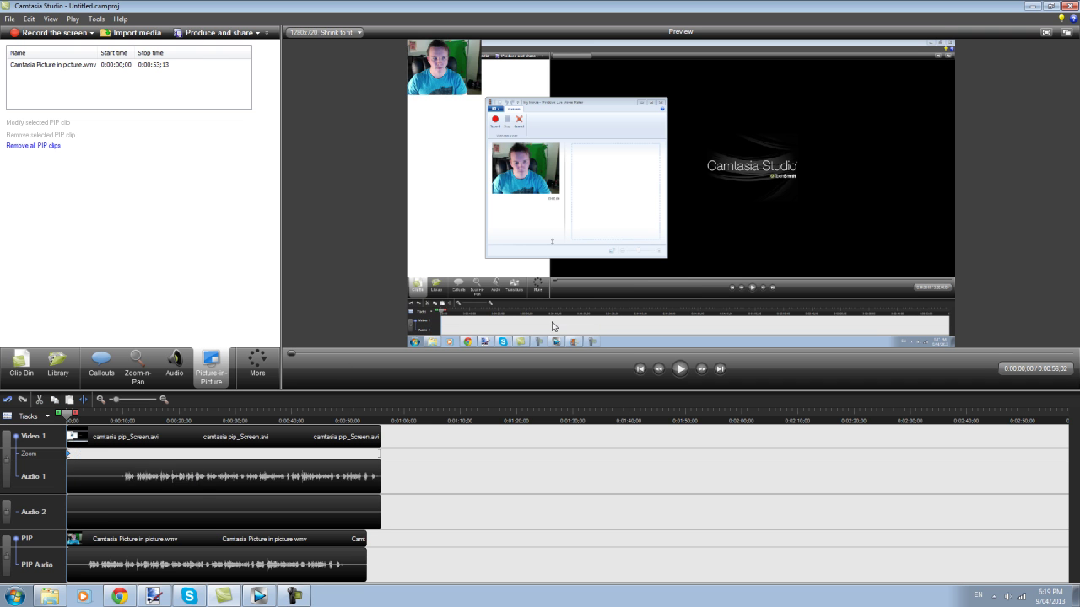
- Split all clips at about 0:00:03 and at 0:00:09.15, then select the middle audio section
double_click(73, 453)
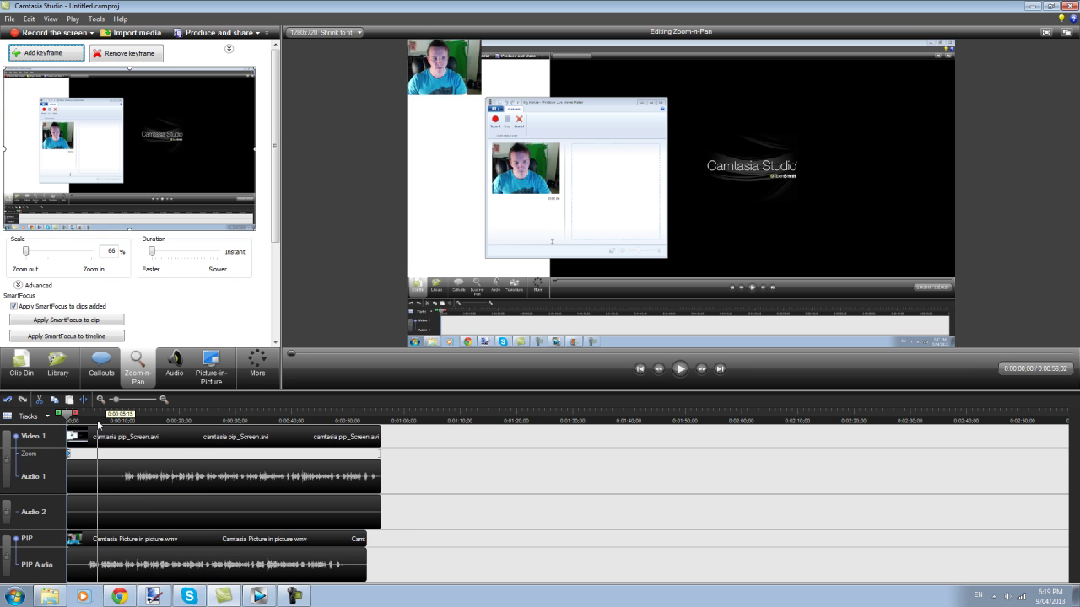
click(87, 416)
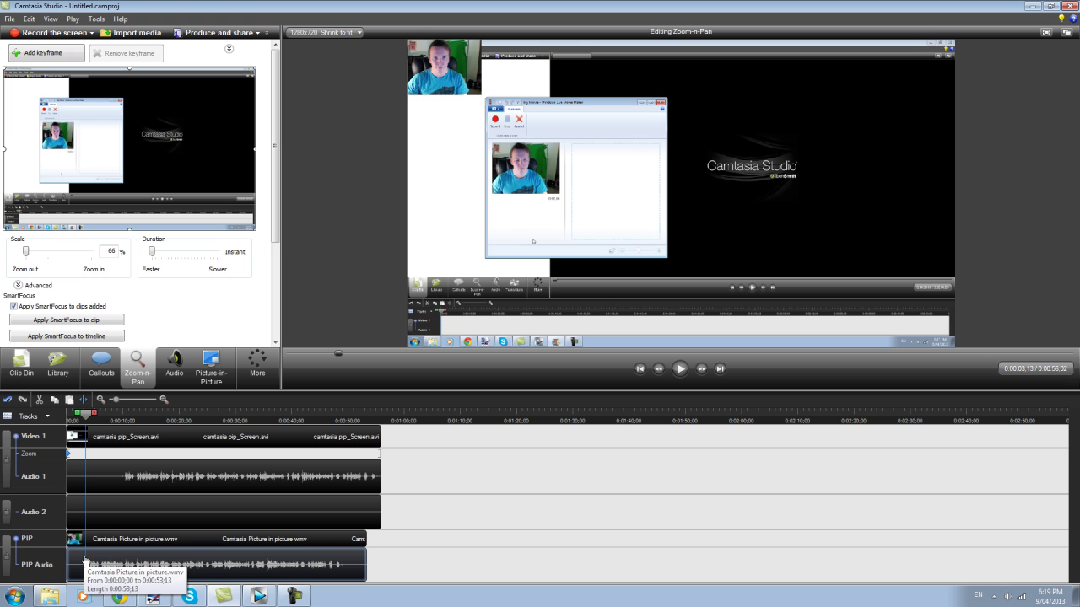
click(84, 401)
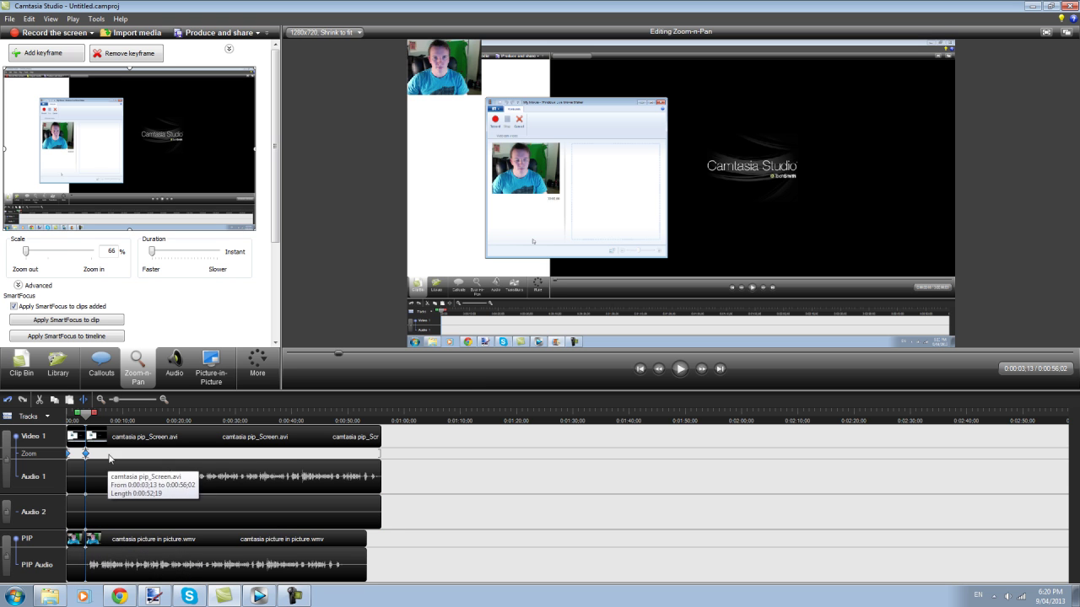
click(123, 414)
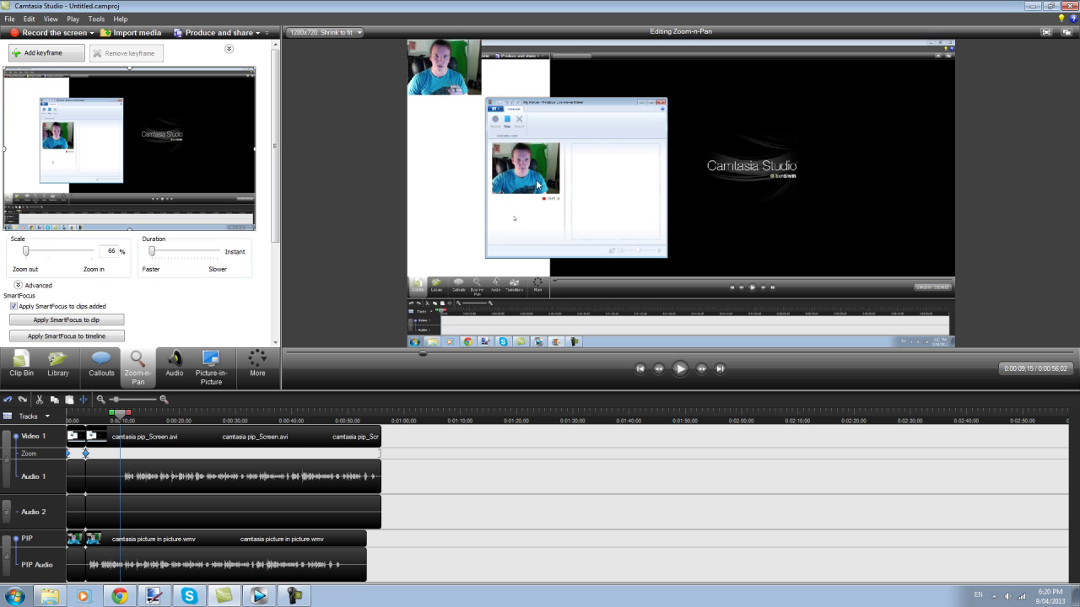
key(s)
click(121, 454)
click(104, 481)
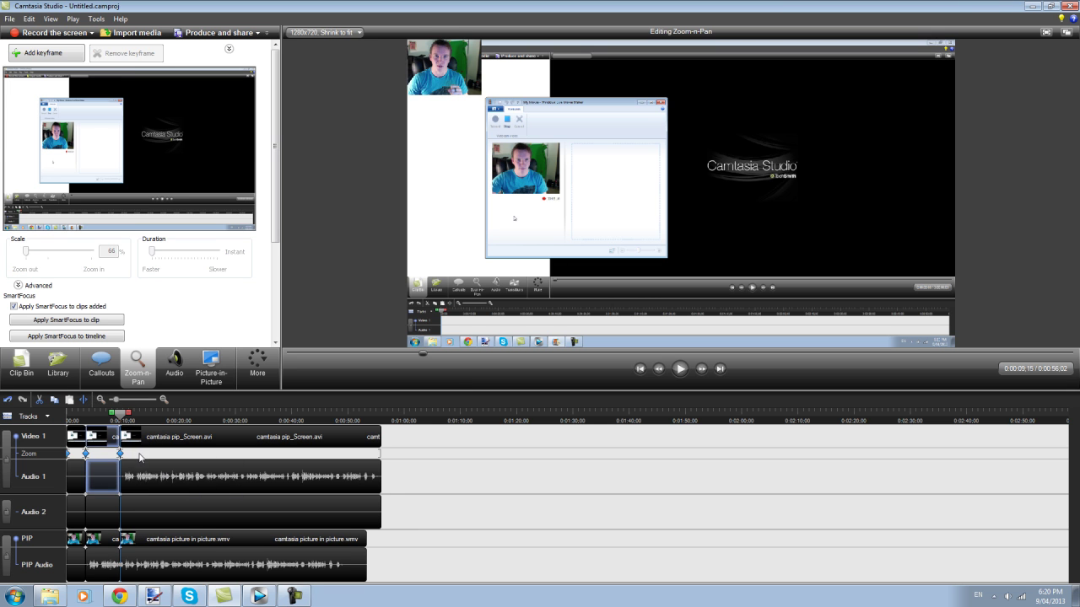
- Move the cut audio section to Audio 2 and delete both Audio 2 clips
drag(102, 476, 105, 515)
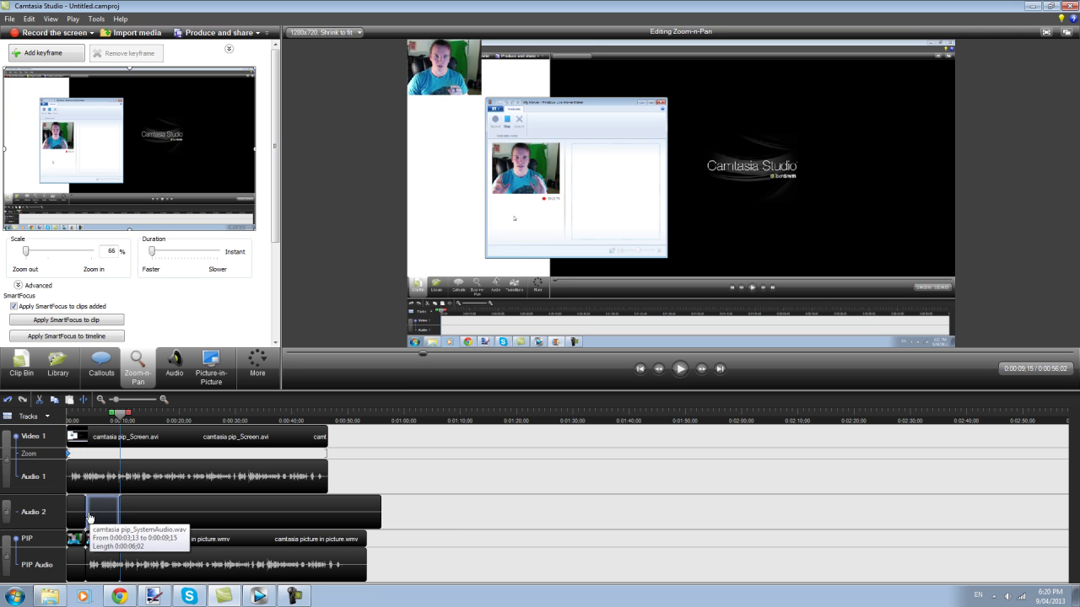
key(Delete)
click(150, 507)
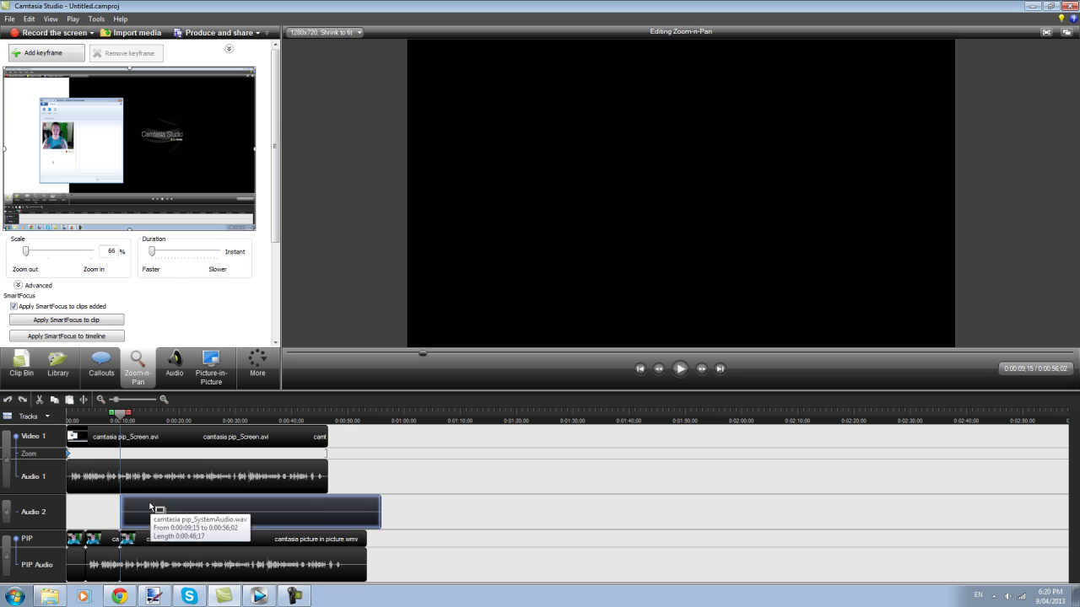
key(Delete)
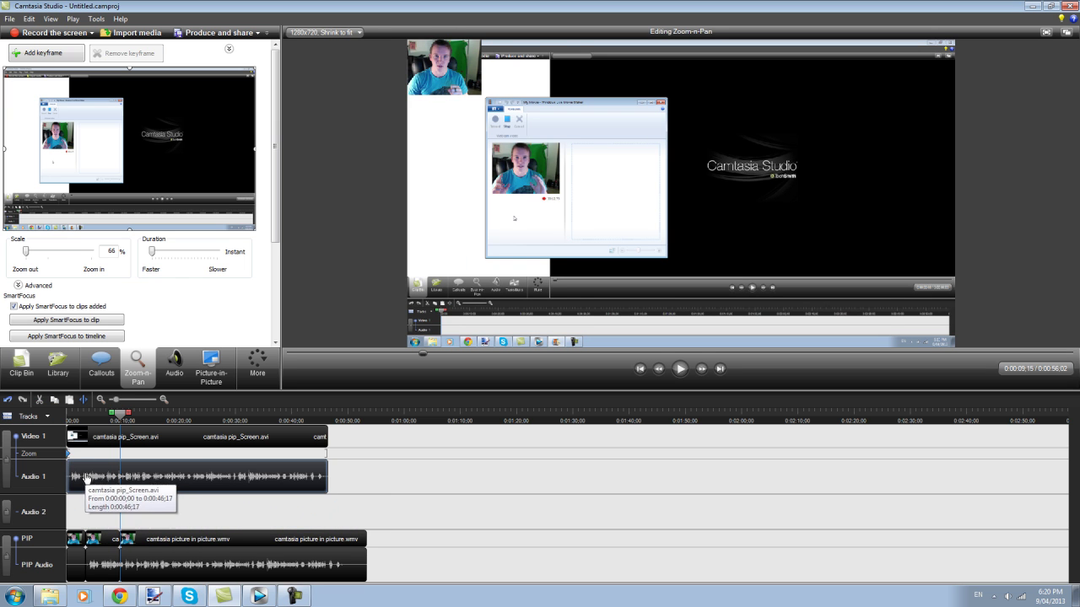
- Trim the webcam PIP clip so it ends with the screen recording at 0:00:46:09
drag(85, 478, 84, 547)
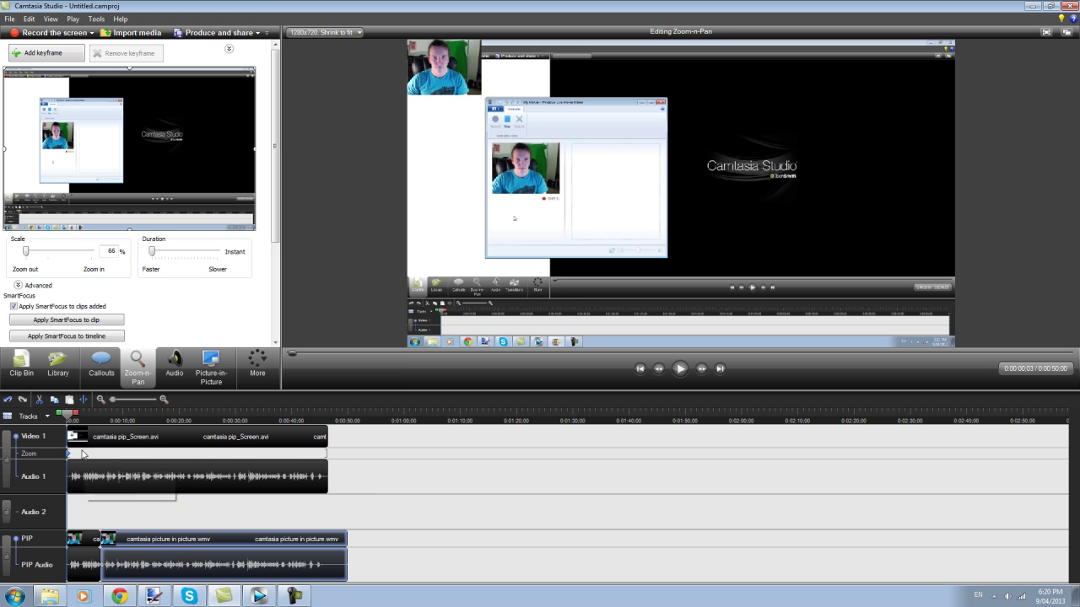
click(335, 505)
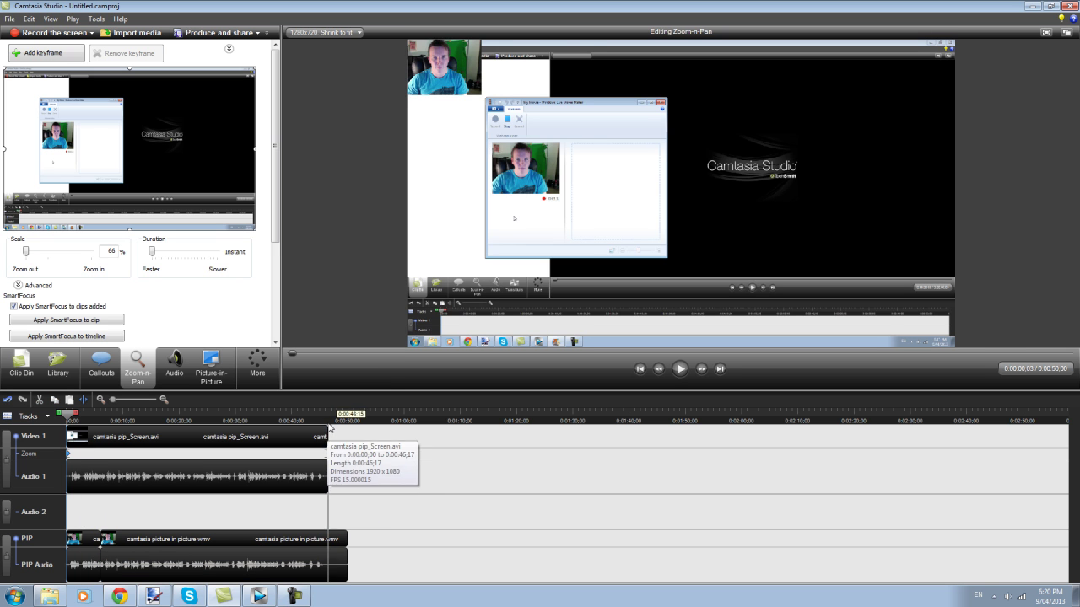
click(330, 504)
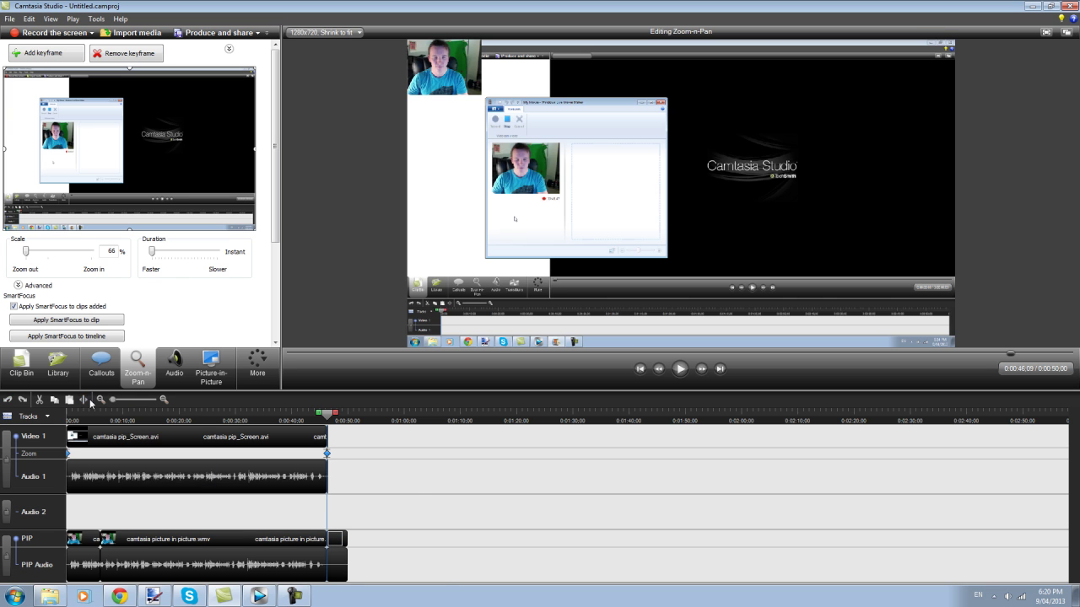
drag(343, 543, 327, 543)
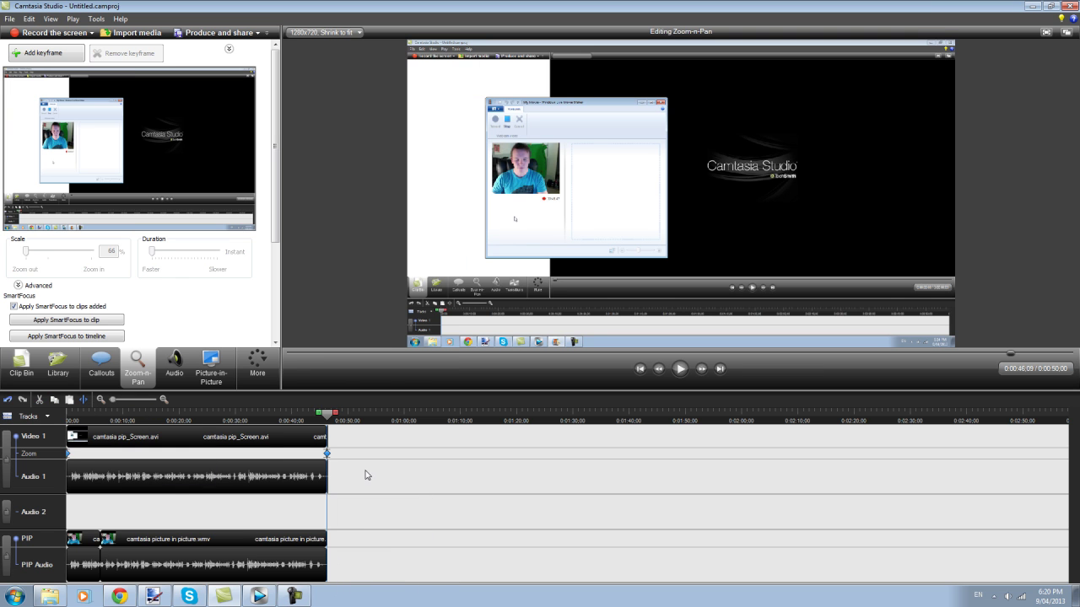
- Unlink the webcam audio from its video on the PIP track, confirming with Yes
click(165, 399)
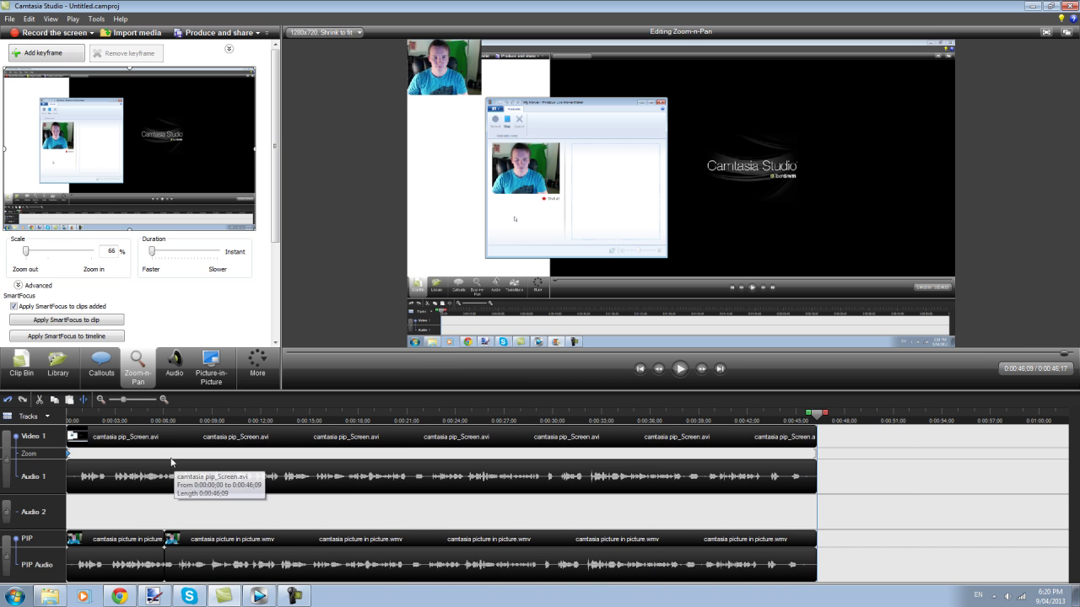
click(72, 417)
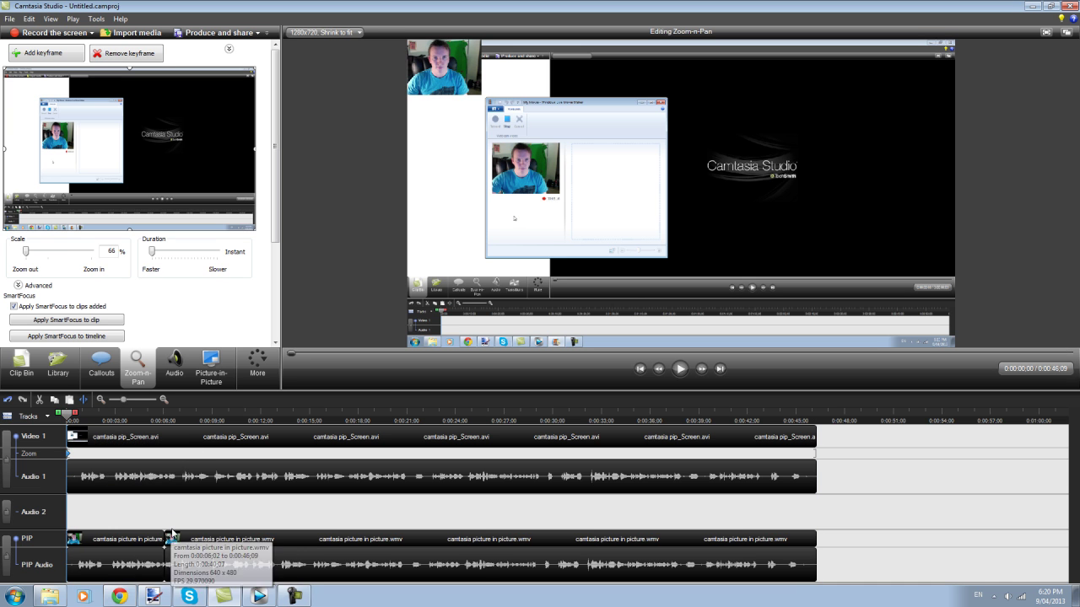
click(141, 475)
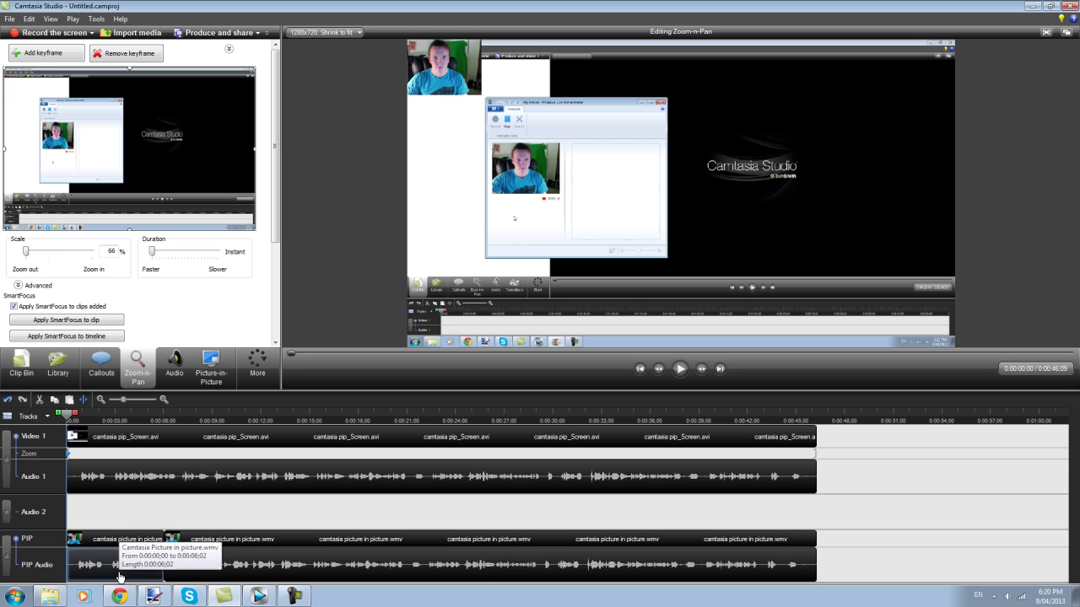
click(18, 541)
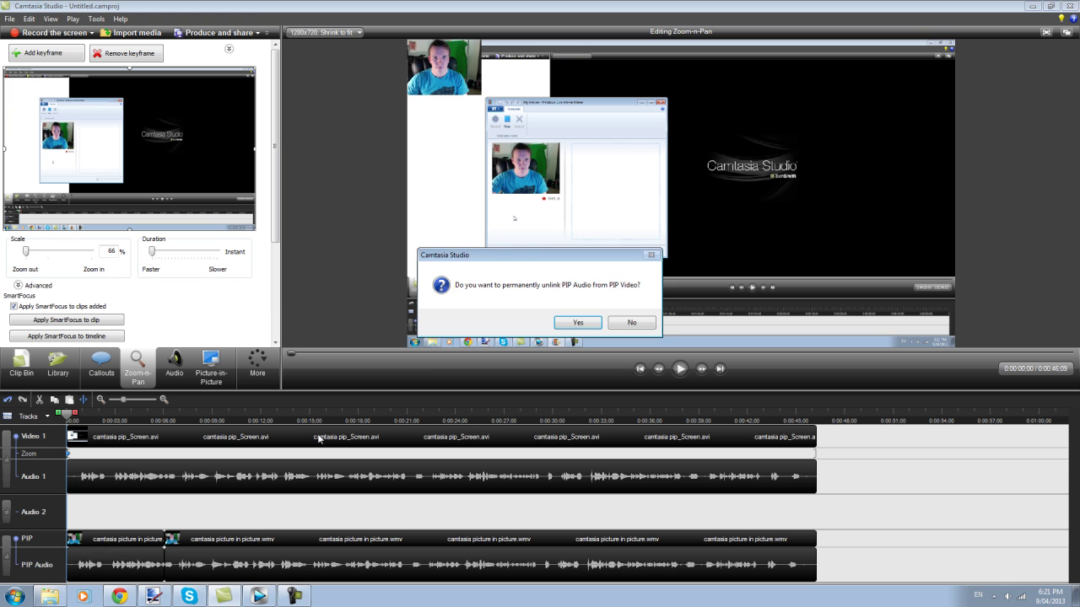
click(594, 324)
- Delete both webcam audio clips from PIP Audio and play the edit back to check
click(127, 567)
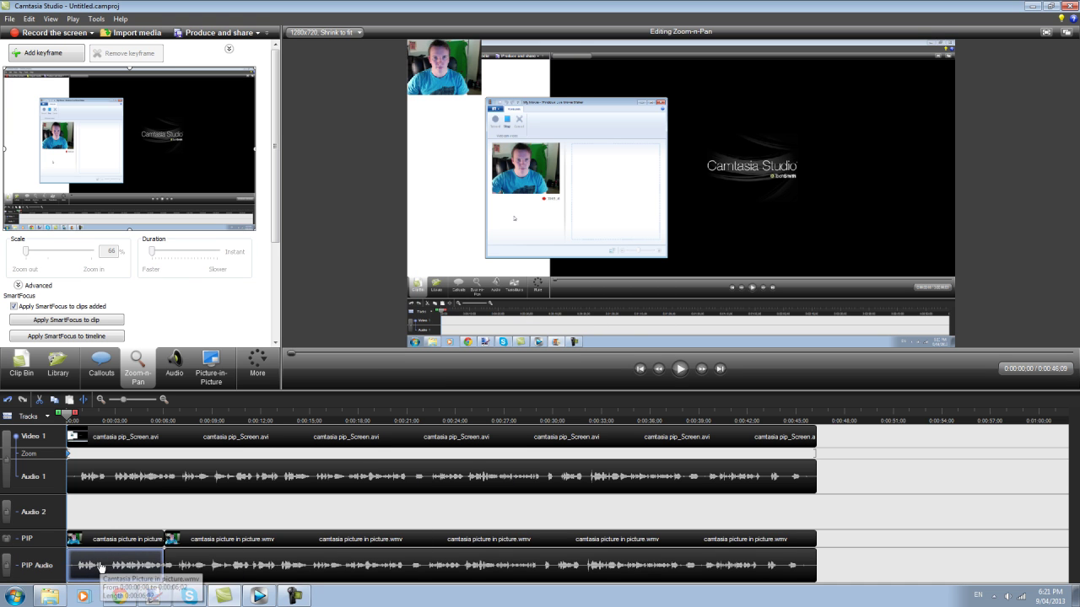
click(265, 567)
click(145, 563)
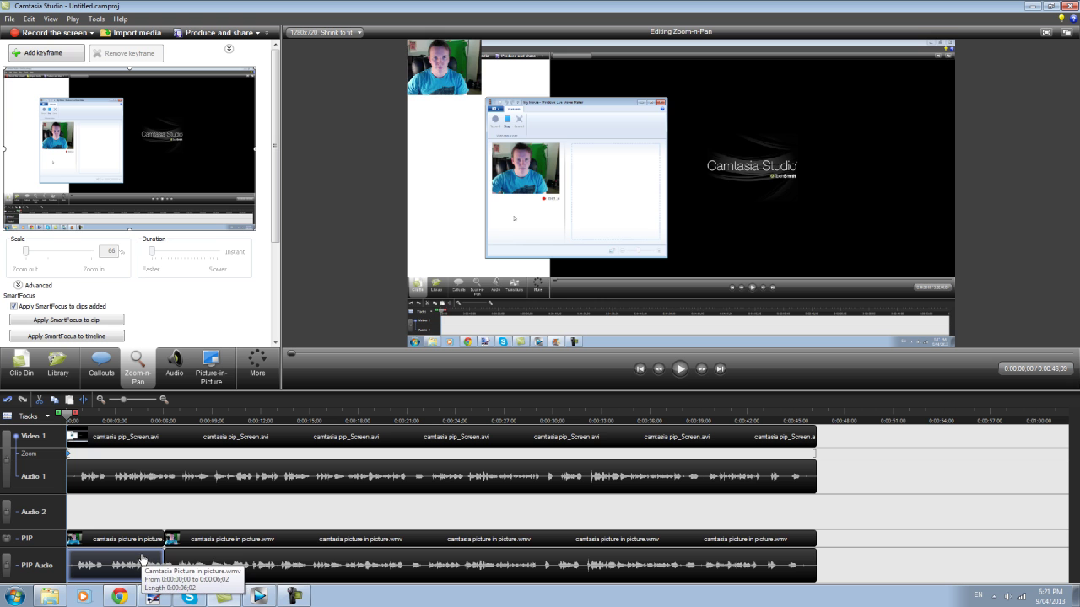
key(Delete)
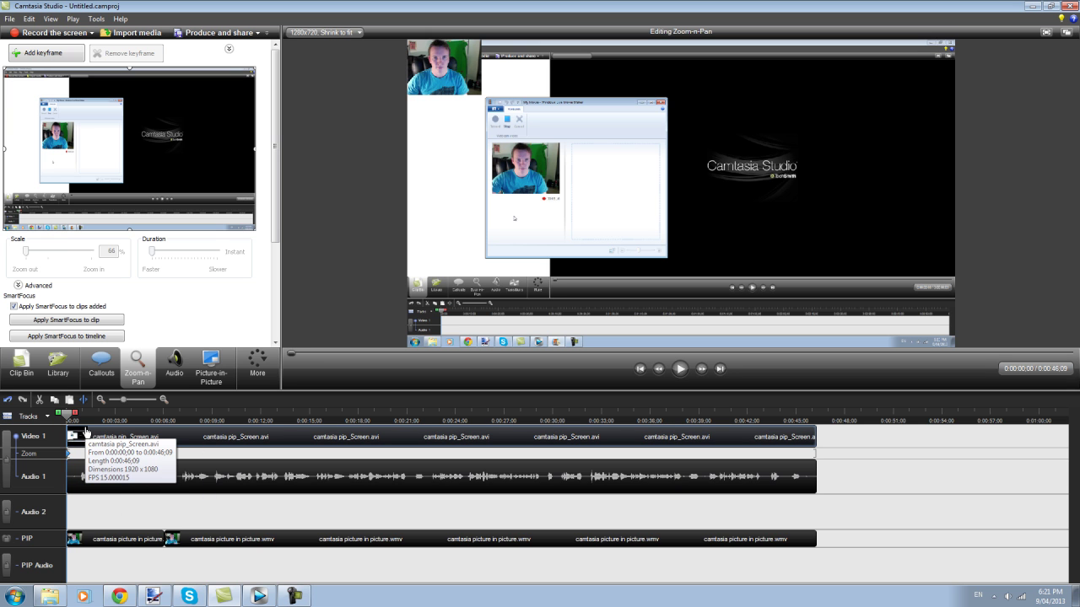
key(space)
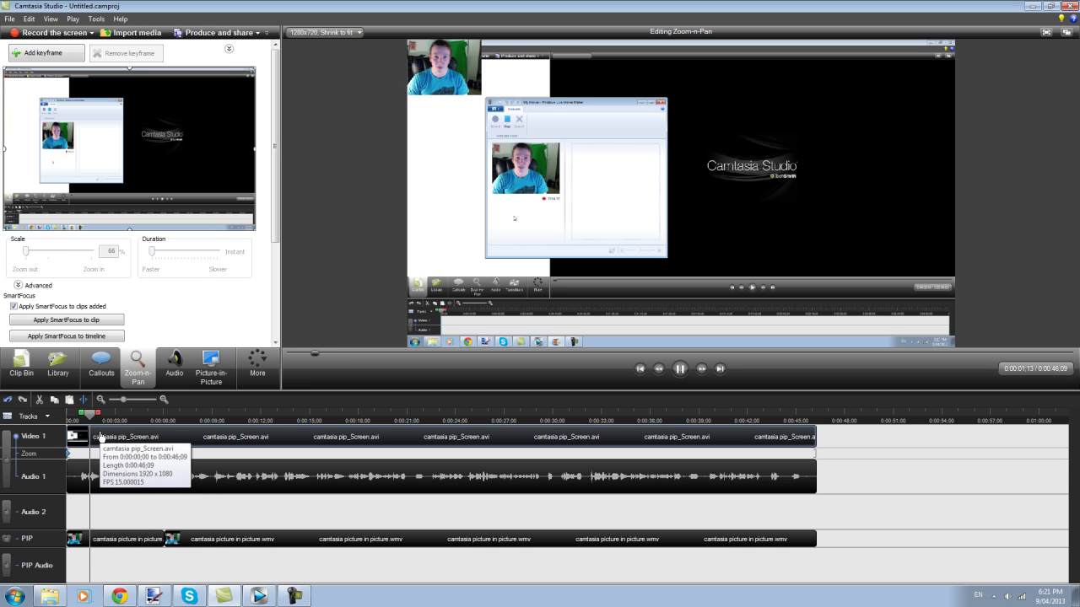
key(space)
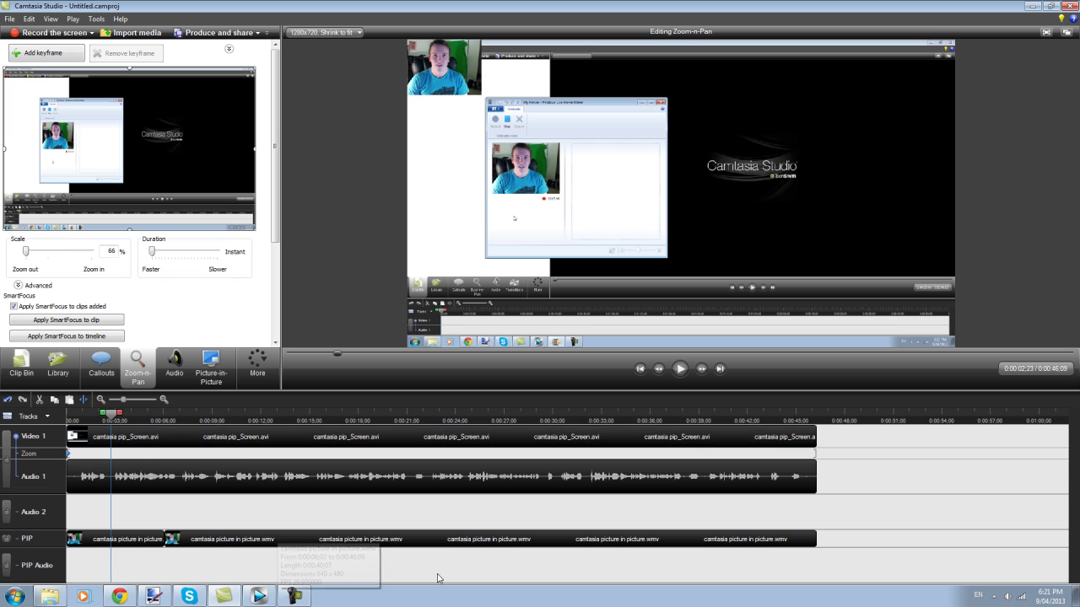